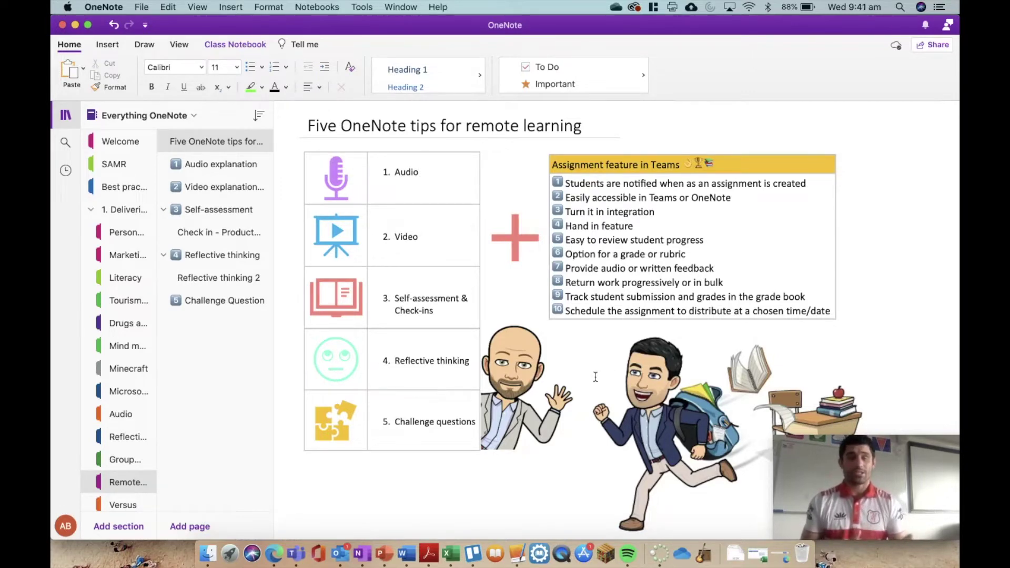
Open the Audio explanation page and show the Insert > Audio Recording option.
{"action": "scroll", "coordinate": [596, 377], "scroll_direction": "down", "scroll_amount": 10}
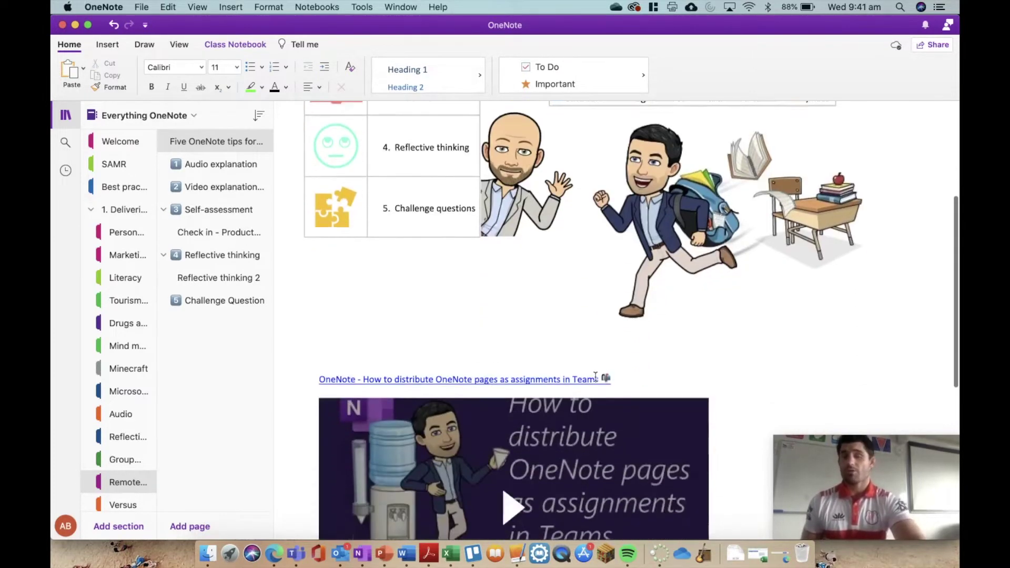
{"action": "scroll", "coordinate": [500, 350], "scroll_direction": "down", "scroll_amount": 2}
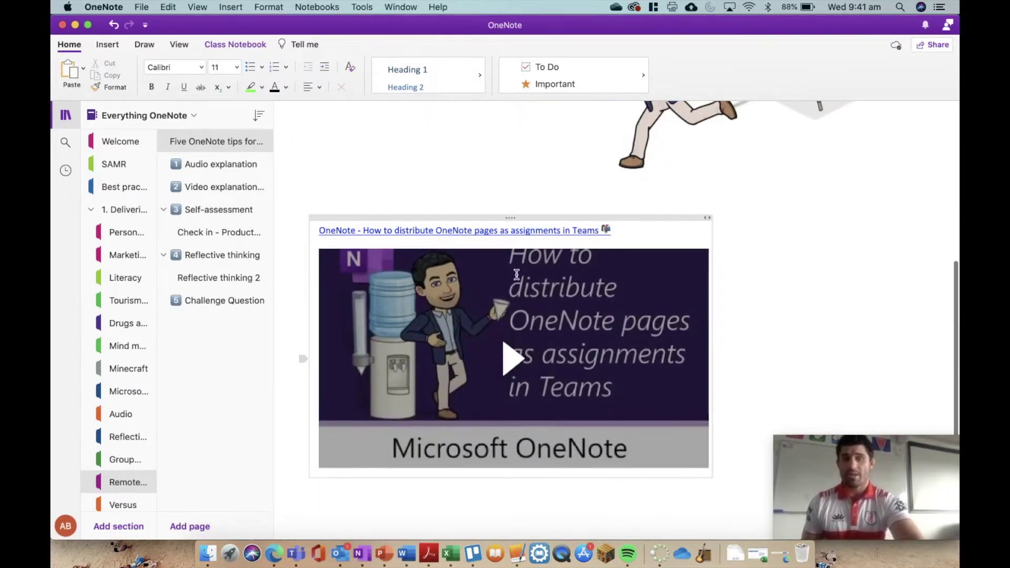
{"action": "scroll", "coordinate": [517, 269], "scroll_direction": "up", "scroll_amount": 12}
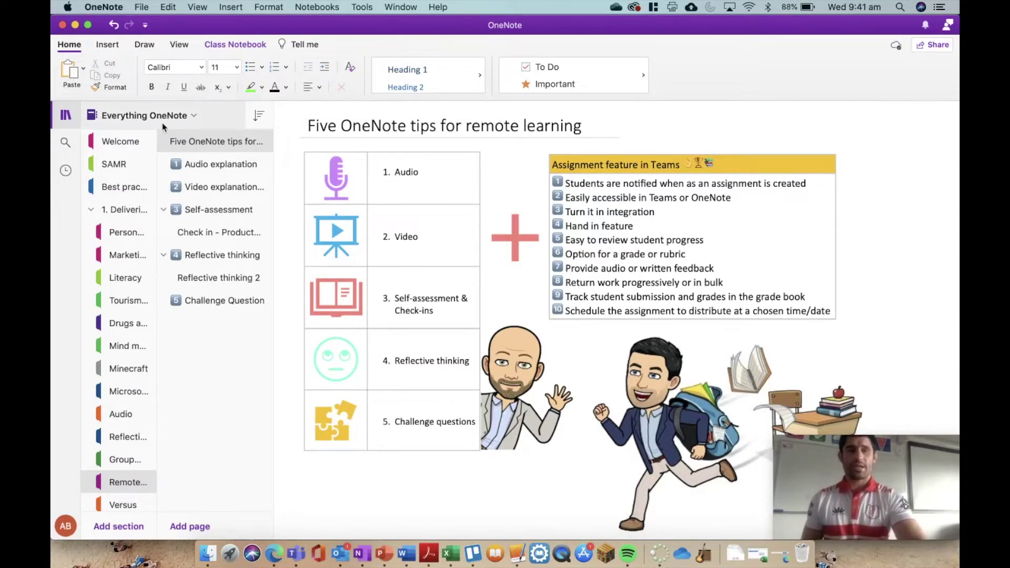
{"action": "left_click", "coordinate": [200, 166]}
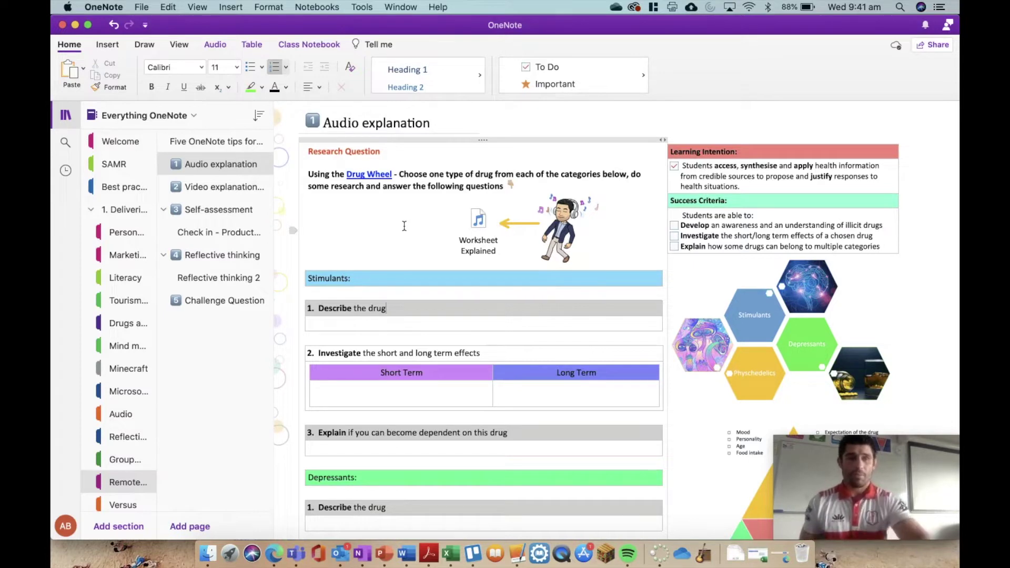
{"action": "left_click", "coordinate": [107, 44]}
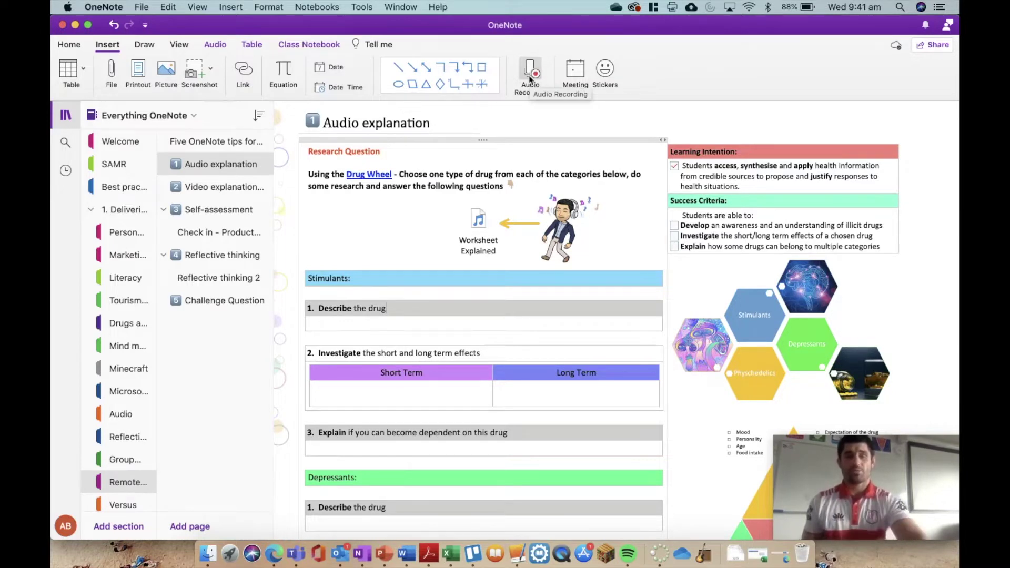
Start playback of the page's 'Worksheet Explained' audio clip.
{"action": "right_click", "coordinate": [482, 218]}
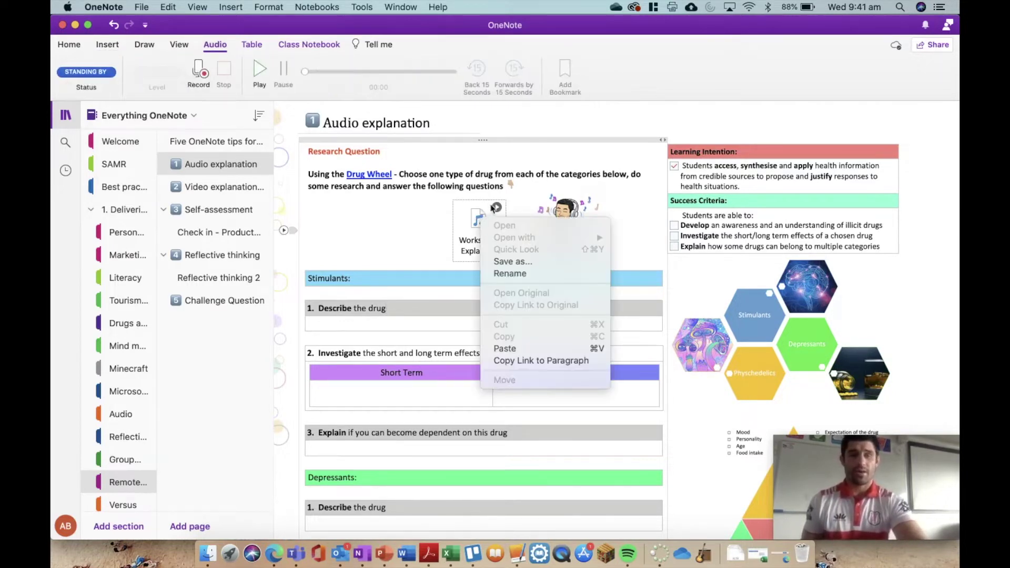
{"action": "key", "text": "Escape"}
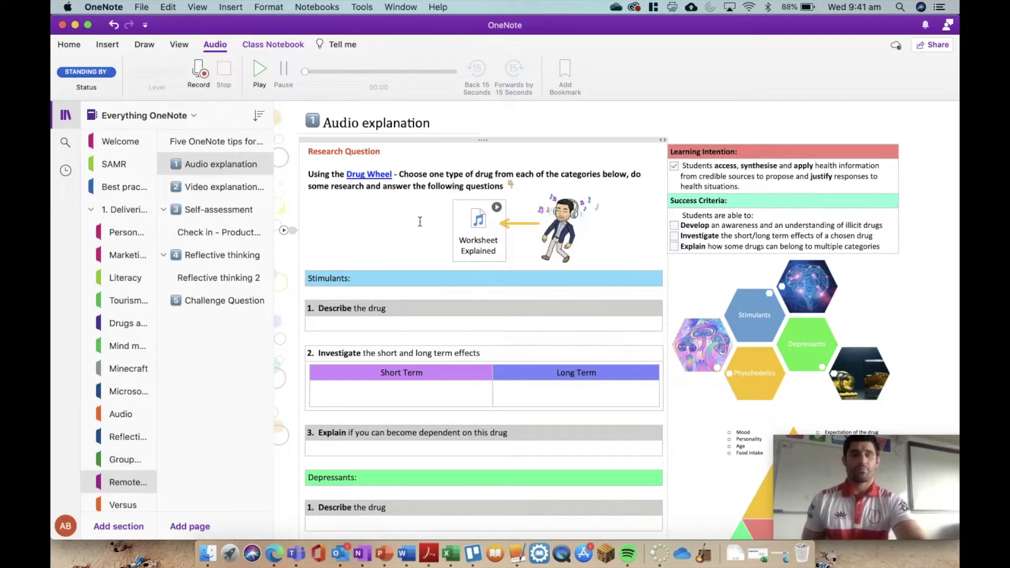
{"action": "left_click", "coordinate": [497, 209]}
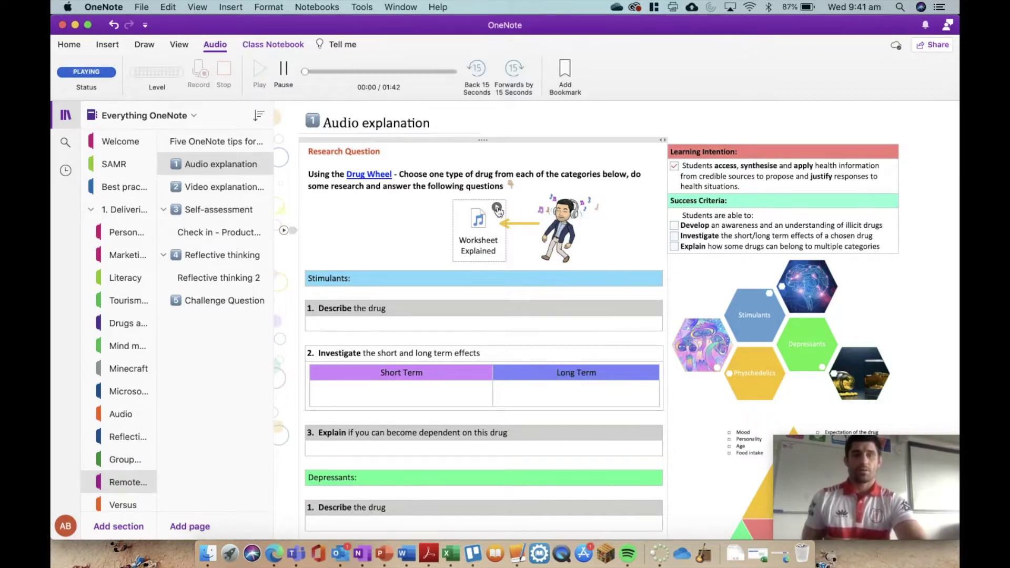
Pause the 'Worksheet Explained' clip at 00:04, then browse the worksheet questions and return to the top.
{"action": "left_click", "coordinate": [283, 77]}
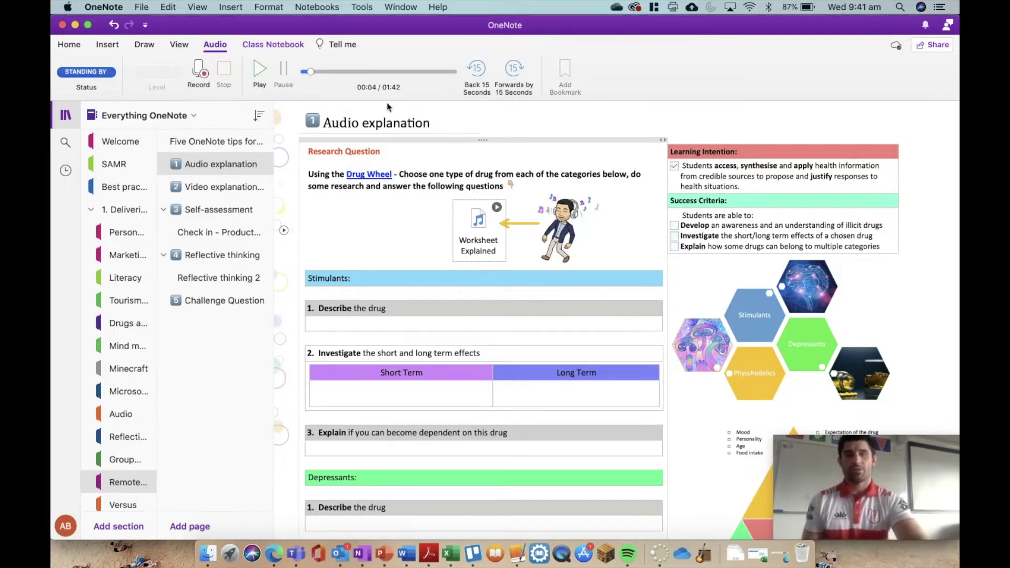
{"action": "scroll", "coordinate": [448, 216], "scroll_direction": "down", "scroll_amount": 10}
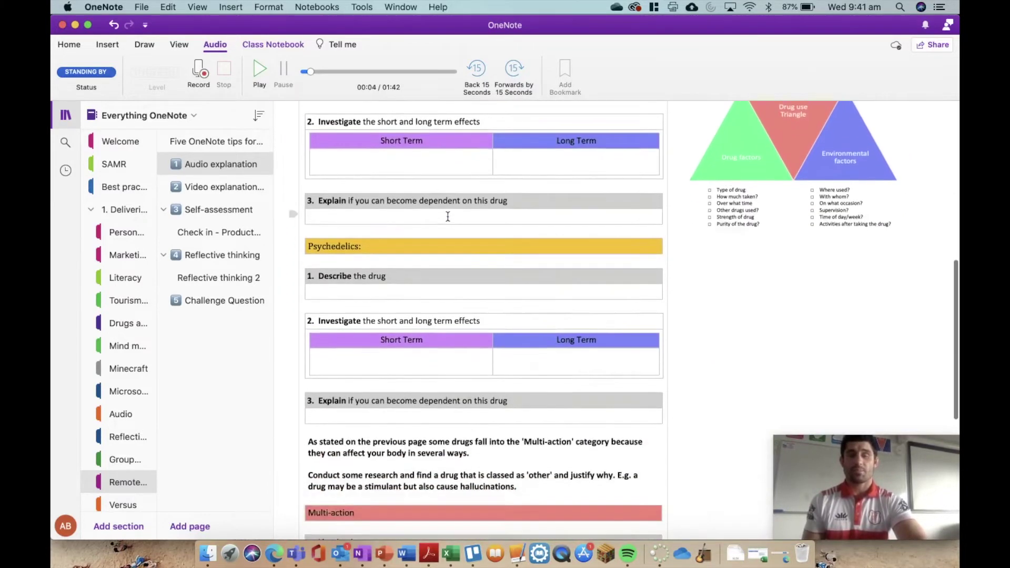
{"action": "scroll", "coordinate": [448, 216], "scroll_direction": "down", "scroll_amount": 4}
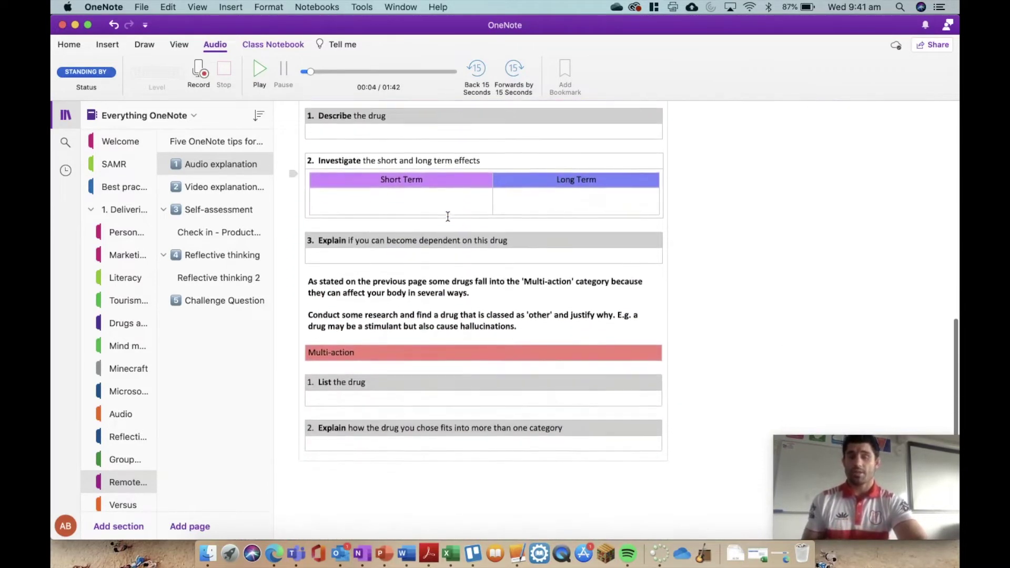
{"action": "scroll", "coordinate": [447, 216], "scroll_direction": "up", "scroll_amount": 15}
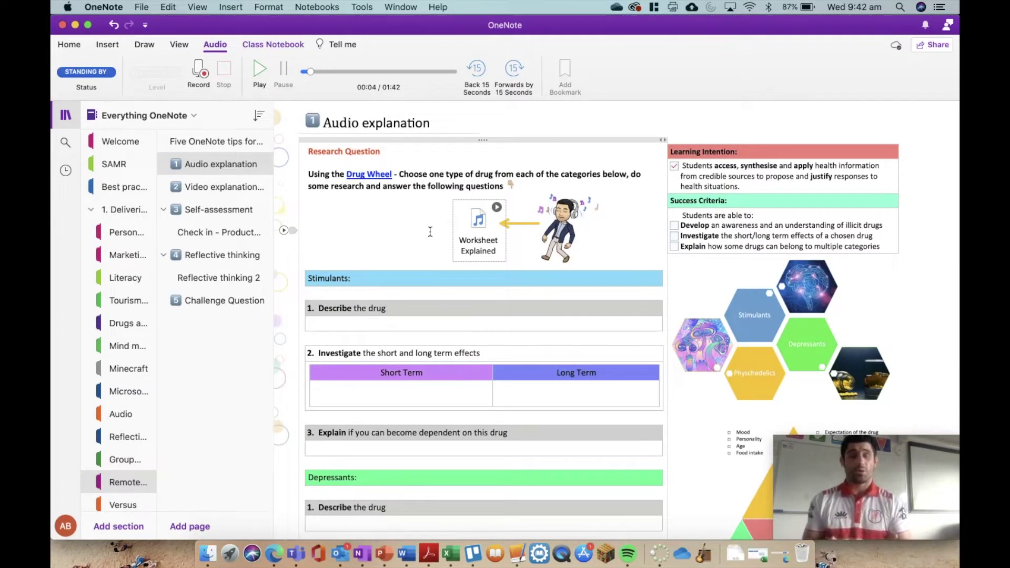
{"action": "scroll", "coordinate": [416, 247], "scroll_direction": "down", "scroll_amount": 2}
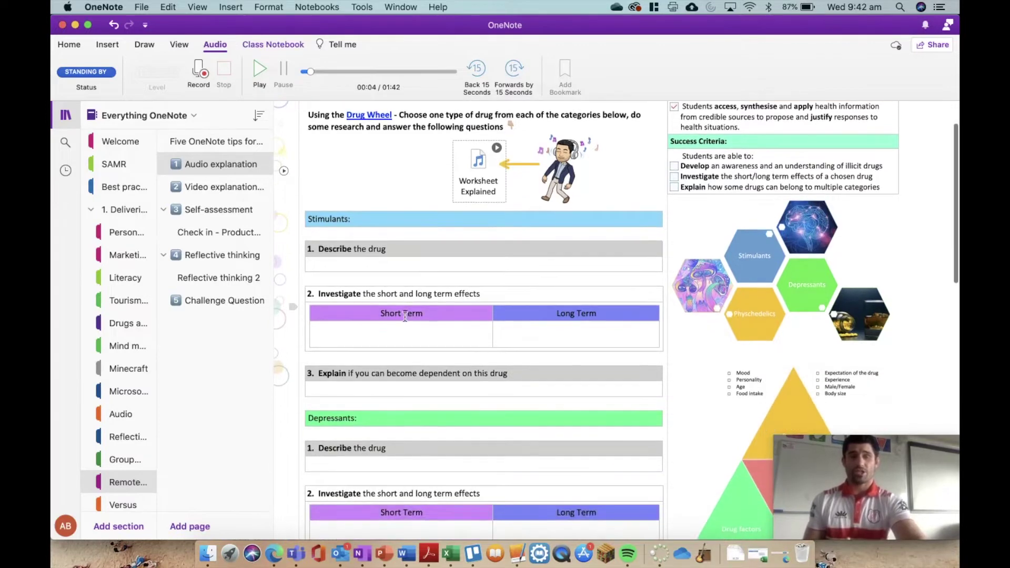
{"action": "left_click", "coordinate": [415, 248]}
{"action": "scroll", "coordinate": [441, 249], "scroll_direction": "down", "scroll_amount": 3}
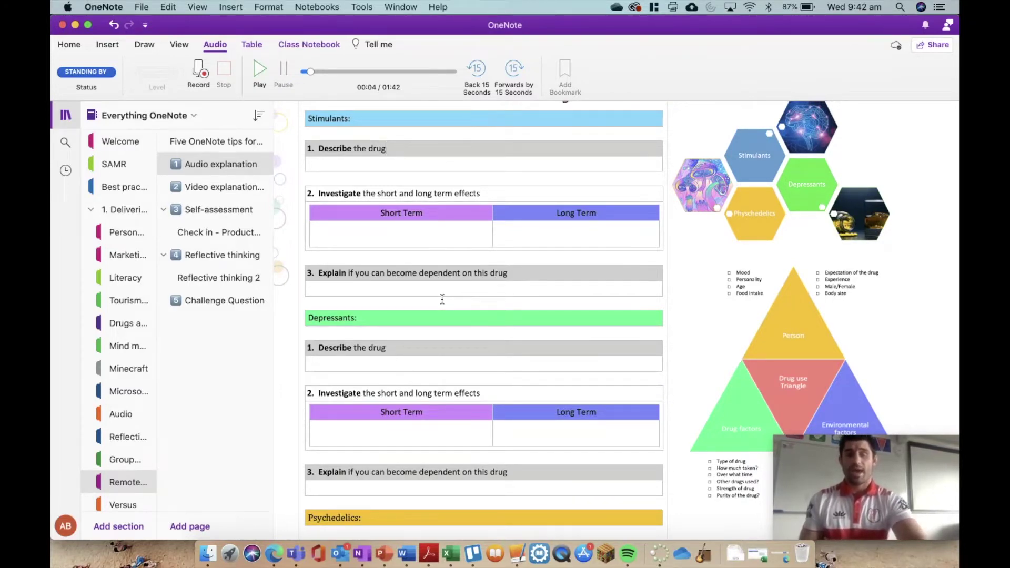
{"action": "scroll", "coordinate": [442, 299], "scroll_direction": "up", "scroll_amount": 5}
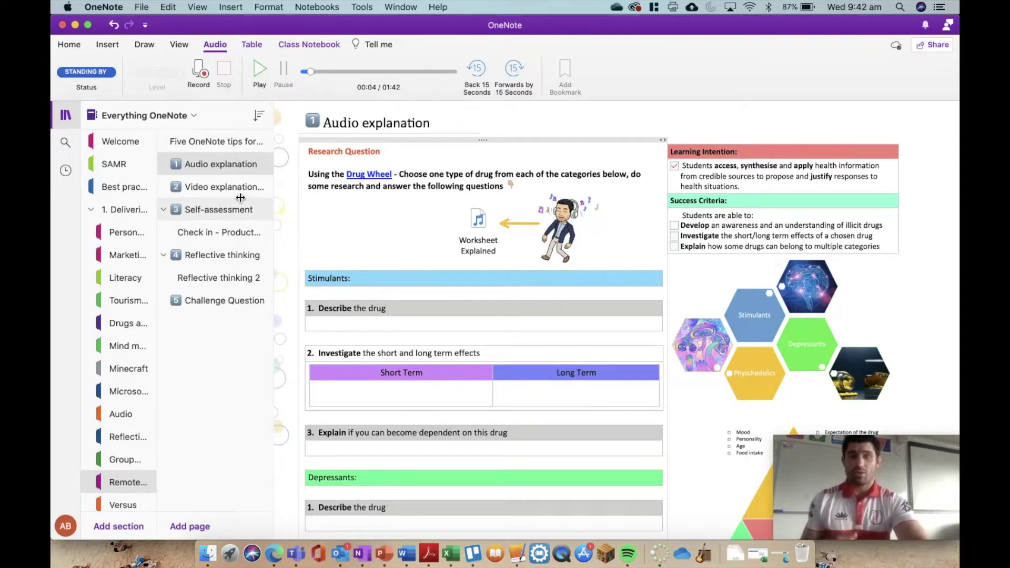
Open the Video explanation - Needs and wants page and play its video, pausing at 0:10.
{"action": "left_click", "coordinate": [205, 186]}
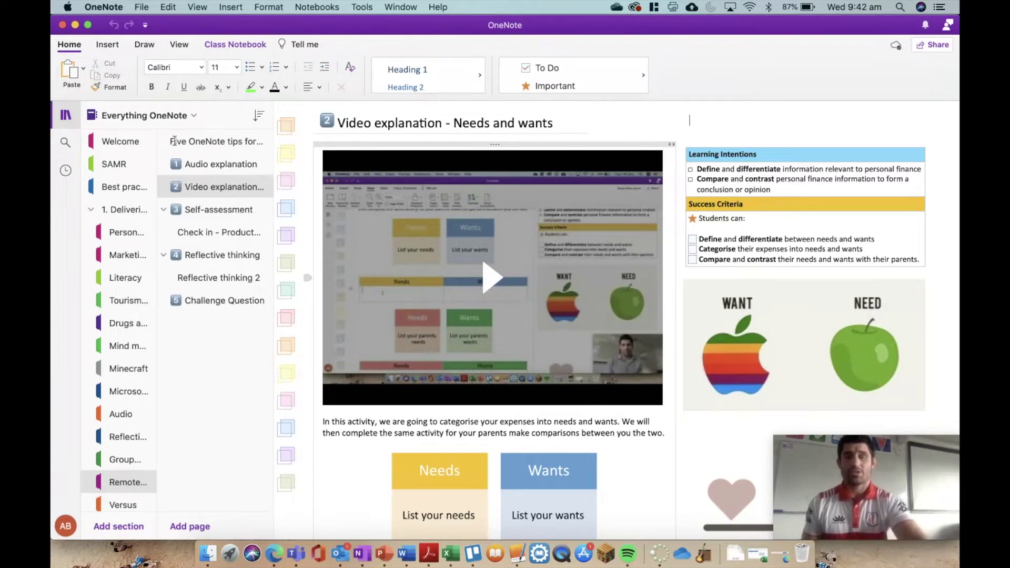
{"action": "left_click", "coordinate": [405, 315]}
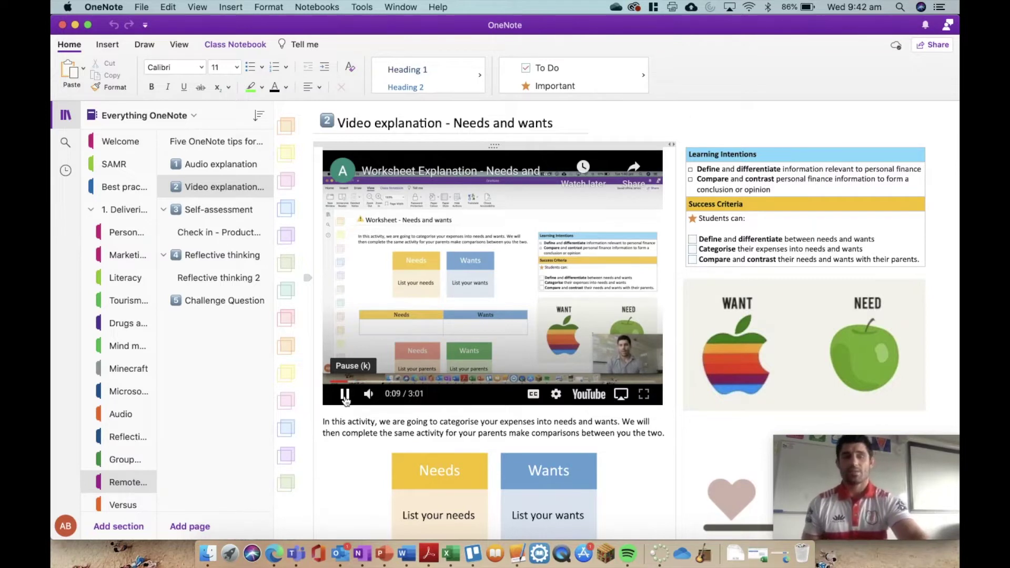
{"action": "left_click", "coordinate": [345, 395]}
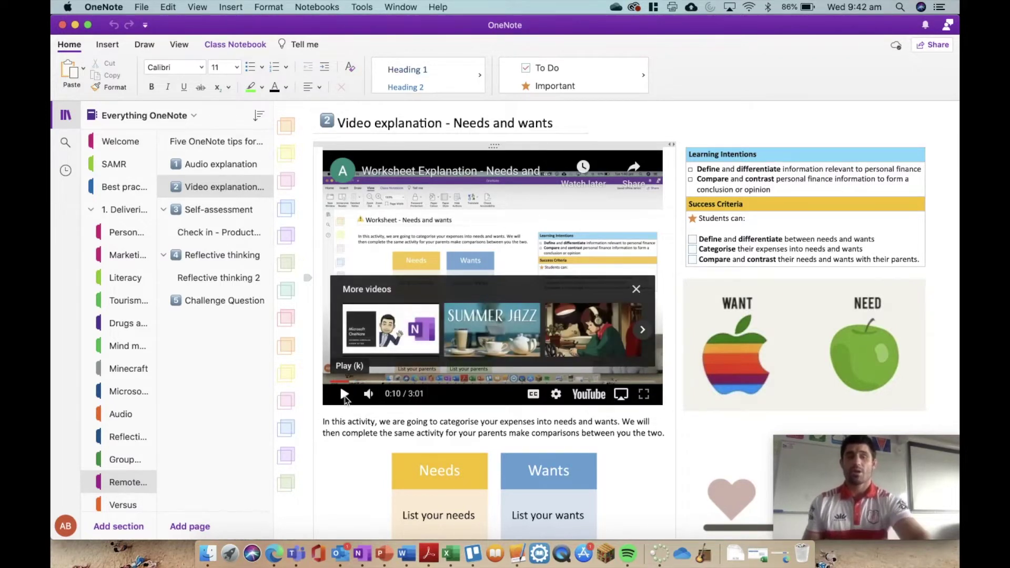
{"action": "left_click", "coordinate": [636, 290]}
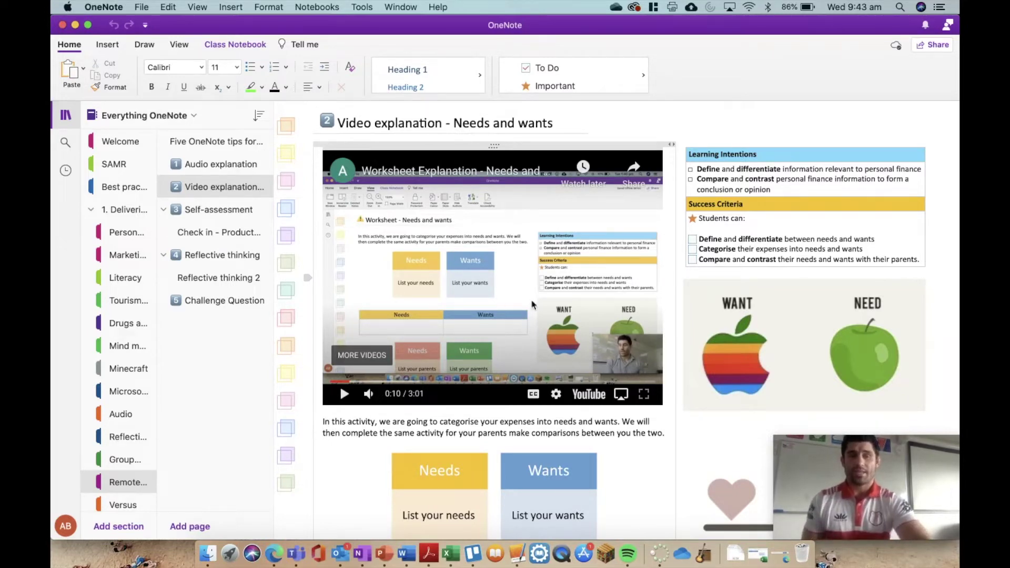
{"action": "scroll", "coordinate": [453, 412], "scroll_direction": "down", "scroll_amount": 15}
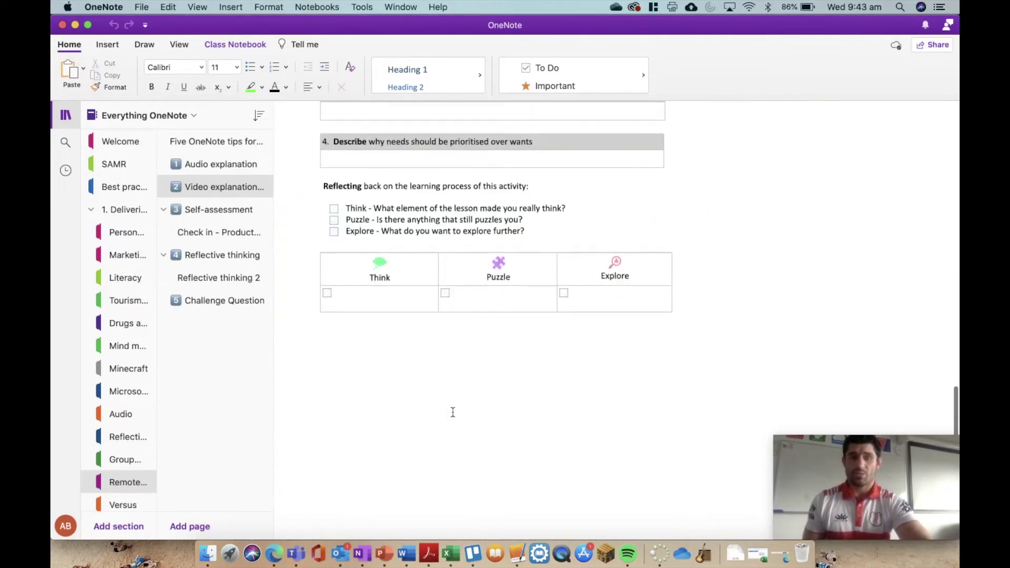
{"action": "scroll", "coordinate": [453, 412], "scroll_direction": "up", "scroll_amount": 8}
{"action": "scroll", "coordinate": [453, 412], "scroll_direction": "up", "scroll_amount": 10}
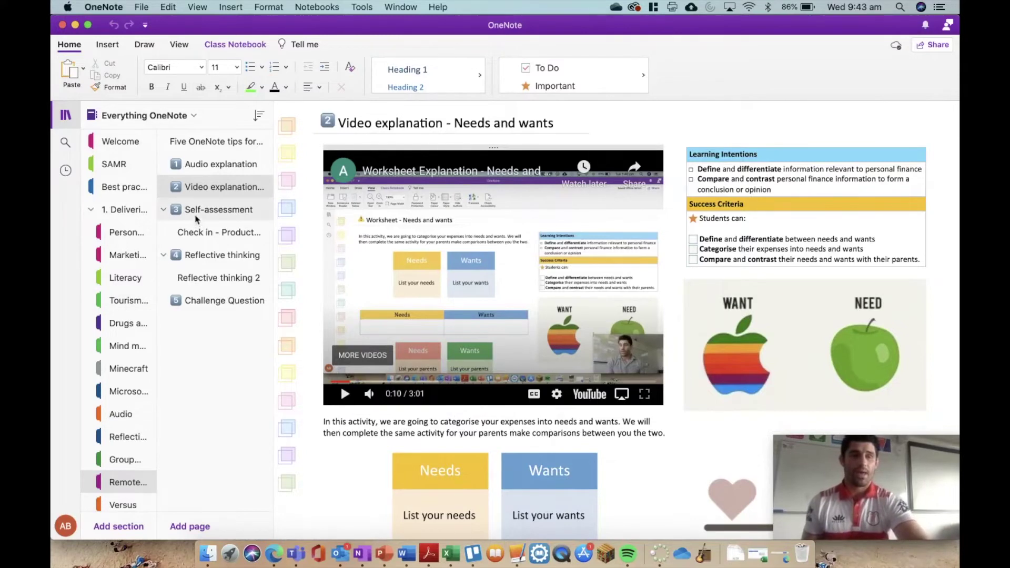
Open the Self-assessment page and scroll down to its rubric.
{"action": "left_click", "coordinate": [210, 213]}
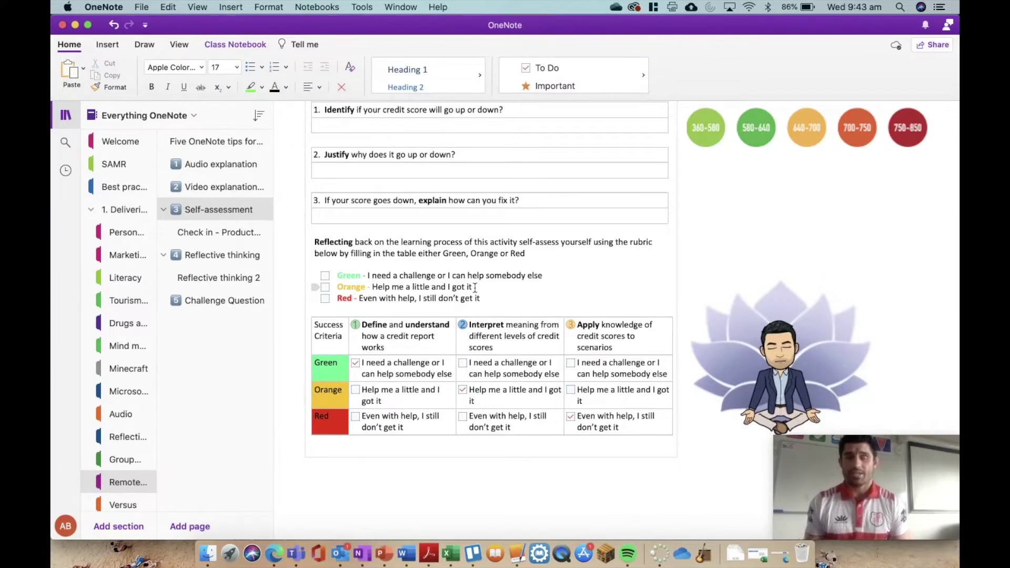
{"action": "scroll", "coordinate": [482, 315], "scroll_direction": "down", "scroll_amount": 1}
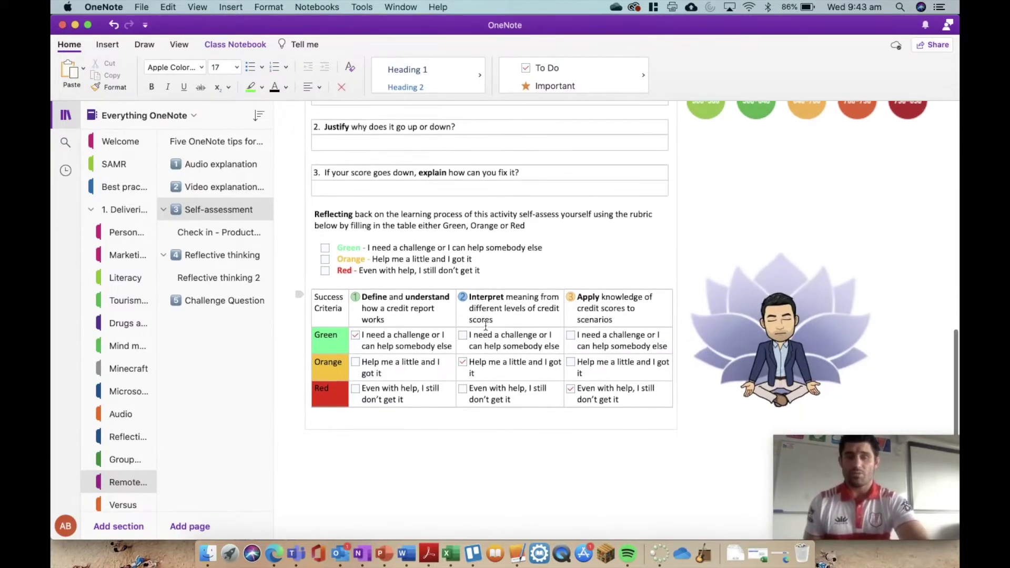
{"action": "scroll", "coordinate": [485, 326], "scroll_direction": "up", "scroll_amount": 15}
{"action": "scroll", "coordinate": [486, 326], "scroll_direction": "down", "scroll_amount": 10}
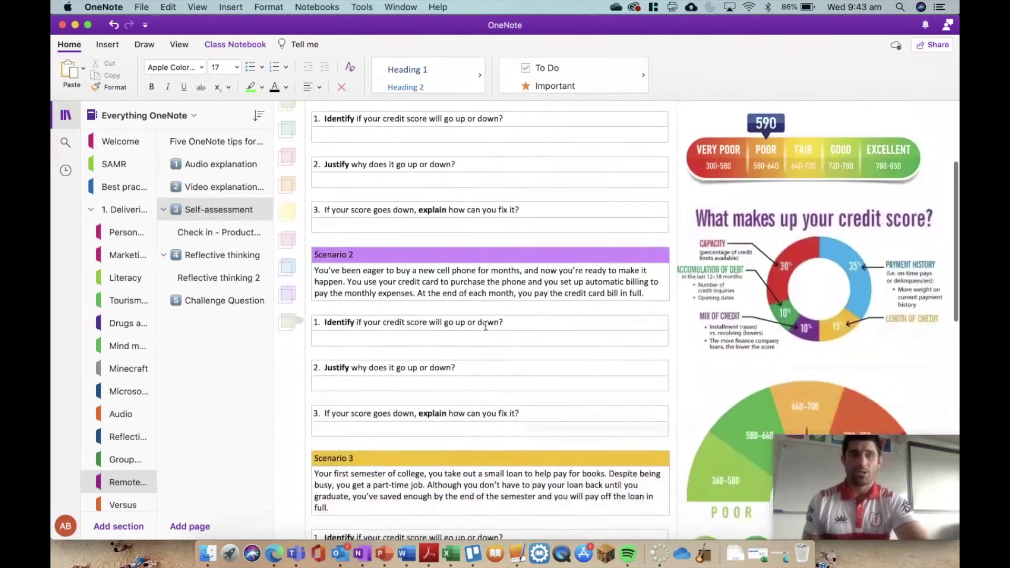
{"action": "scroll", "coordinate": [485, 325], "scroll_direction": "down", "scroll_amount": 9}
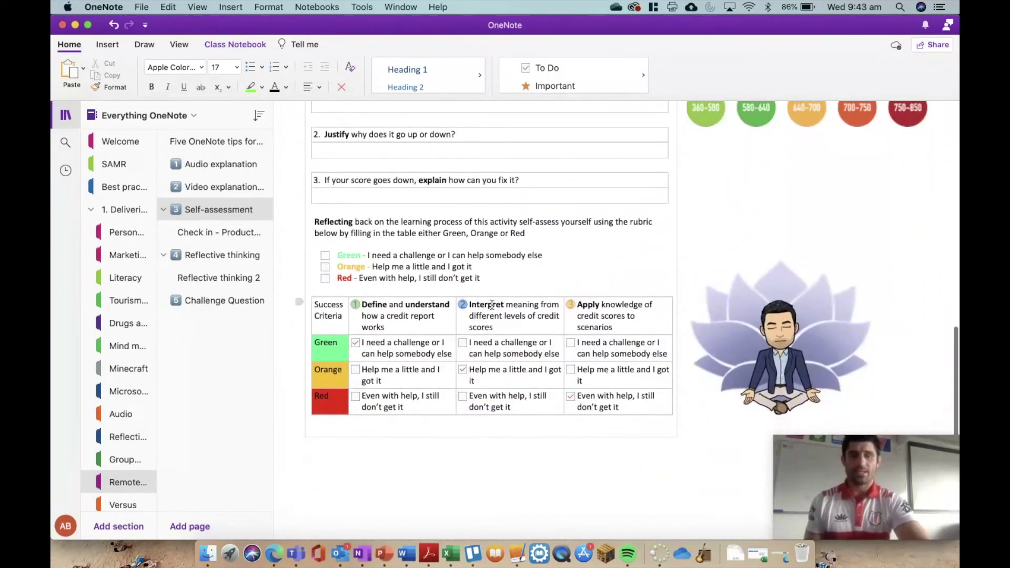
{"action": "scroll", "coordinate": [638, 249], "scroll_direction": "up", "scroll_amount": 15}
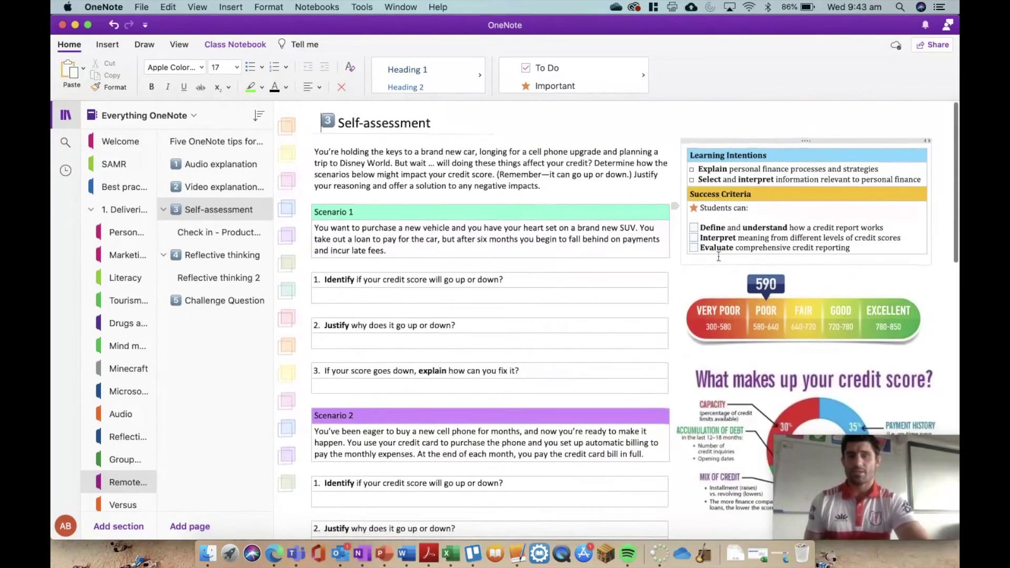
{"action": "scroll", "coordinate": [510, 304], "scroll_direction": "down", "scroll_amount": 12}
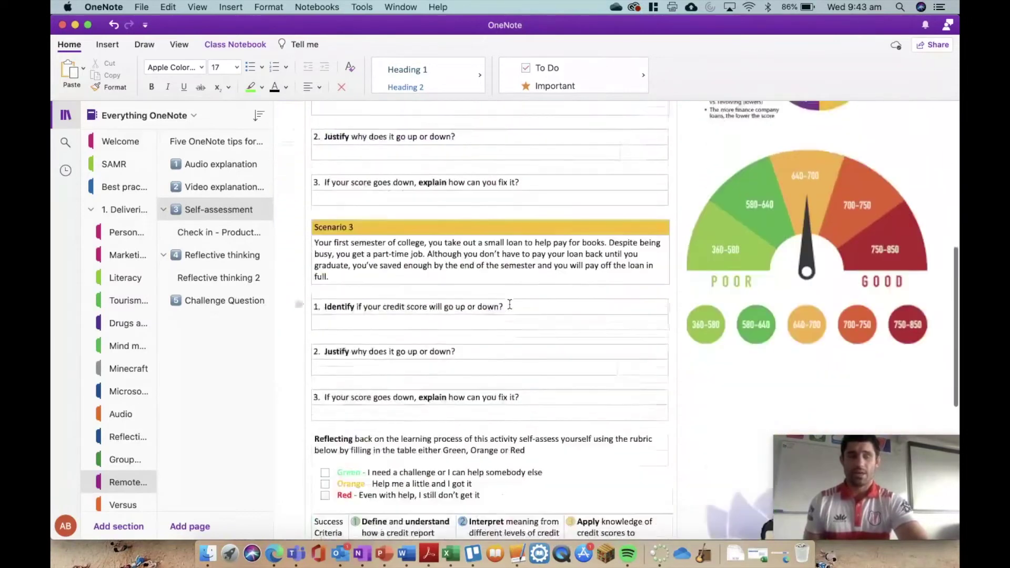
{"action": "scroll", "coordinate": [510, 304], "scroll_direction": "down", "scroll_amount": 4}
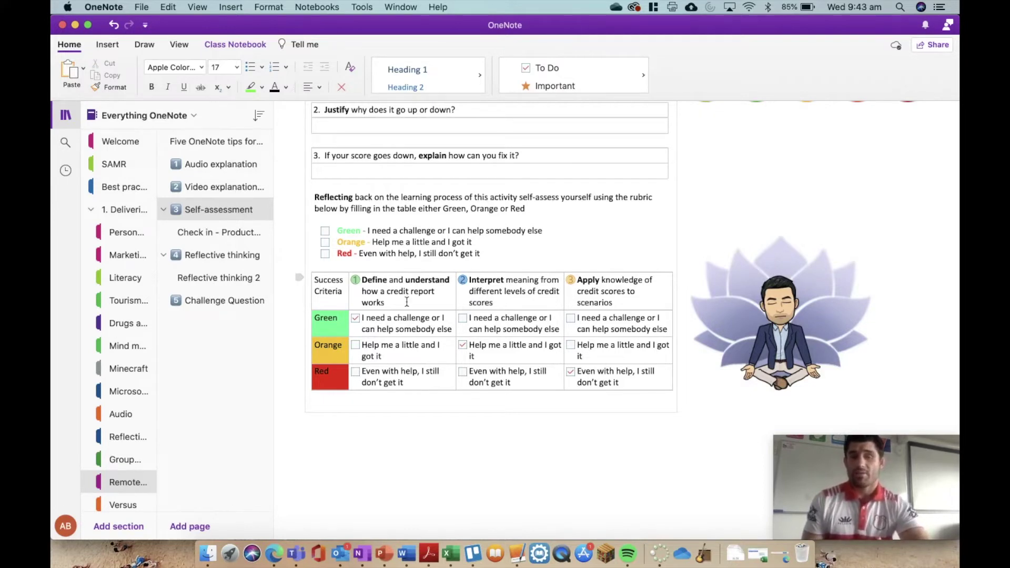
Tick the Red, Orange and Green boxes under Define and understand, then open the Check in page.
{"action": "left_click", "coordinate": [356, 372]}
{"action": "left_click", "coordinate": [356, 346]}
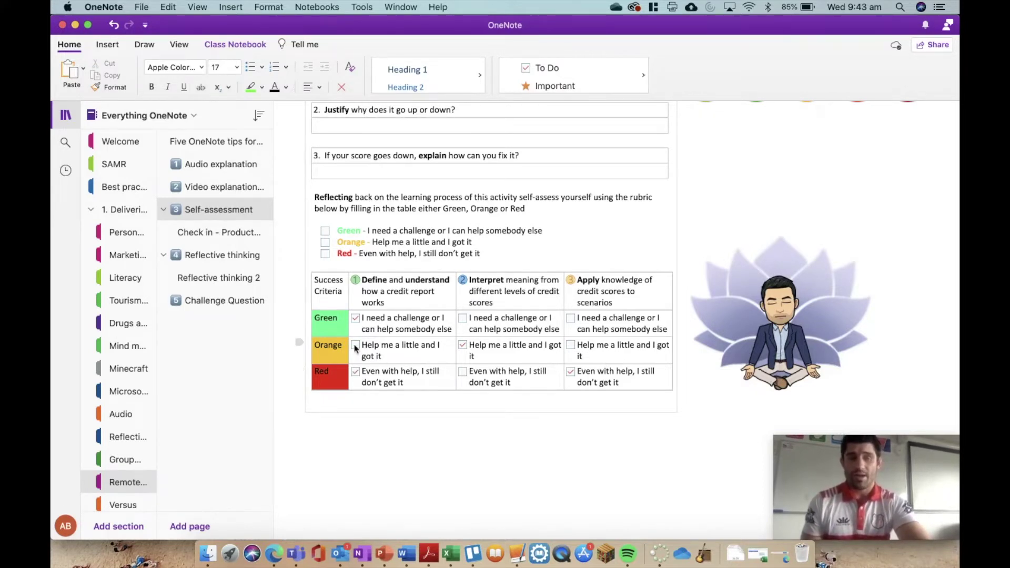
{"action": "left_click", "coordinate": [356, 318]}
{"action": "left_click", "coordinate": [355, 320]}
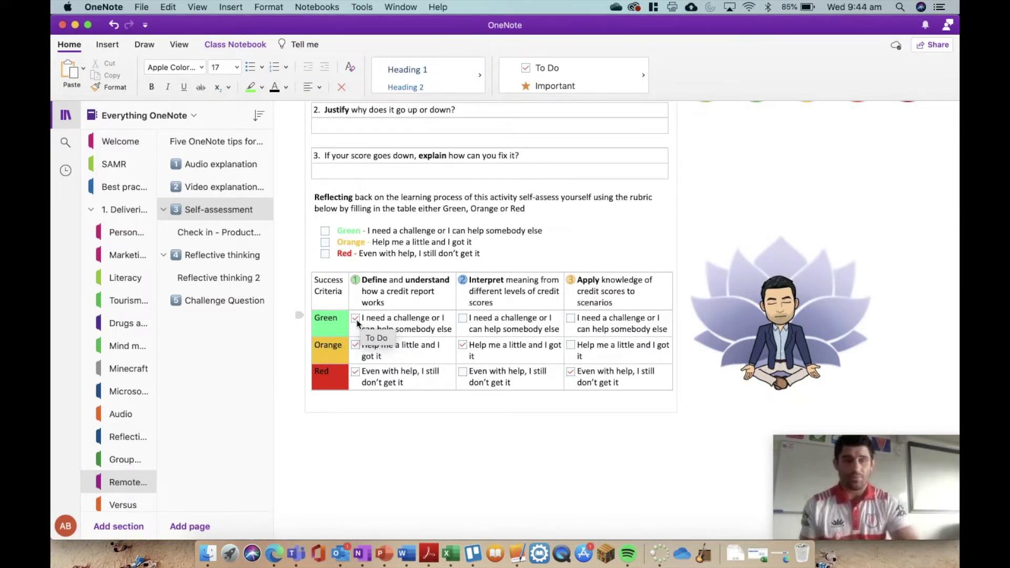
{"action": "left_click", "coordinate": [216, 232]}
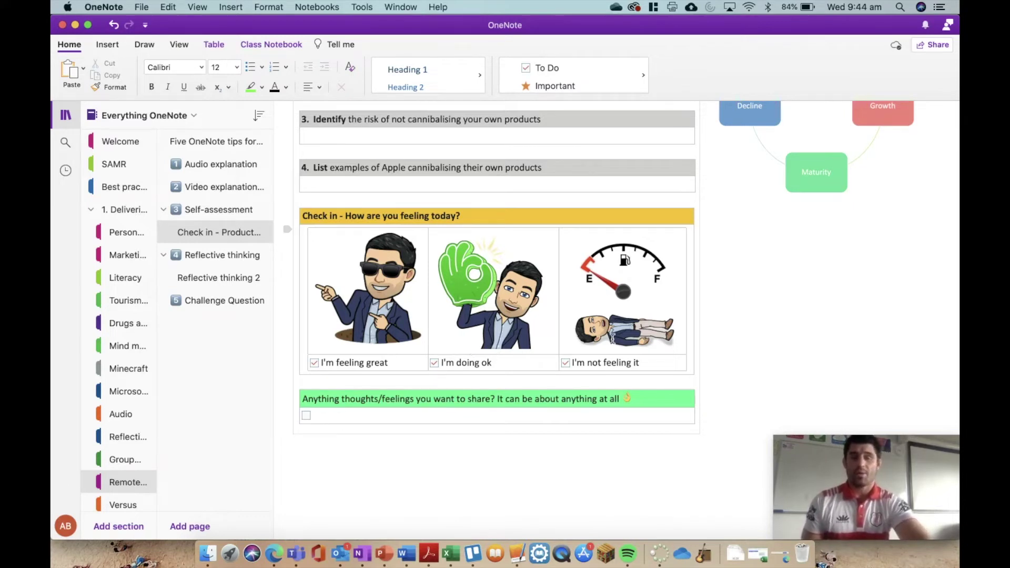
Scroll the Check in - Product page, then open the Reflective thinking page.
{"action": "scroll", "coordinate": [474, 316], "scroll_direction": "down", "scroll_amount": 1}
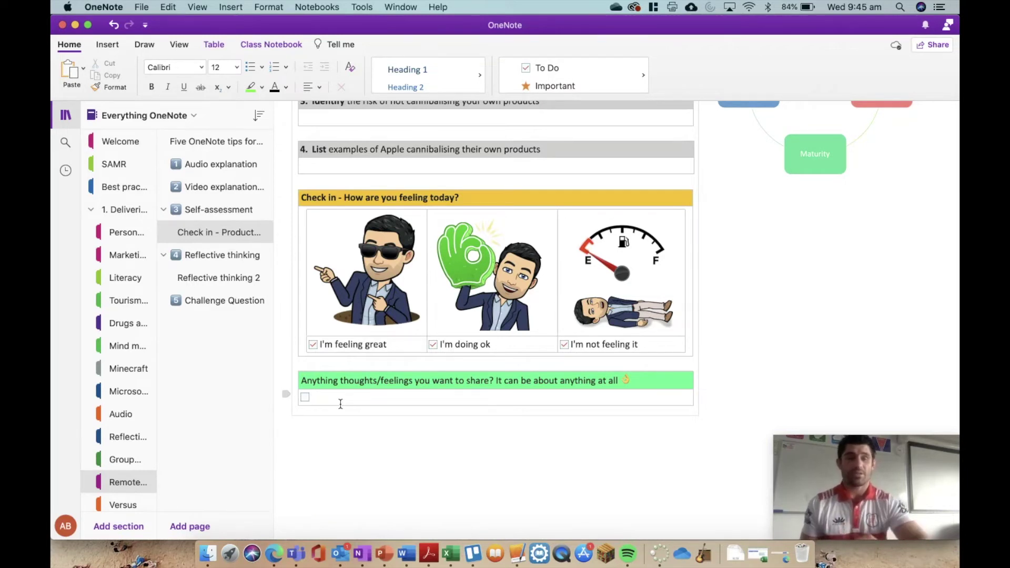
{"action": "left_click", "coordinate": [202, 257]}
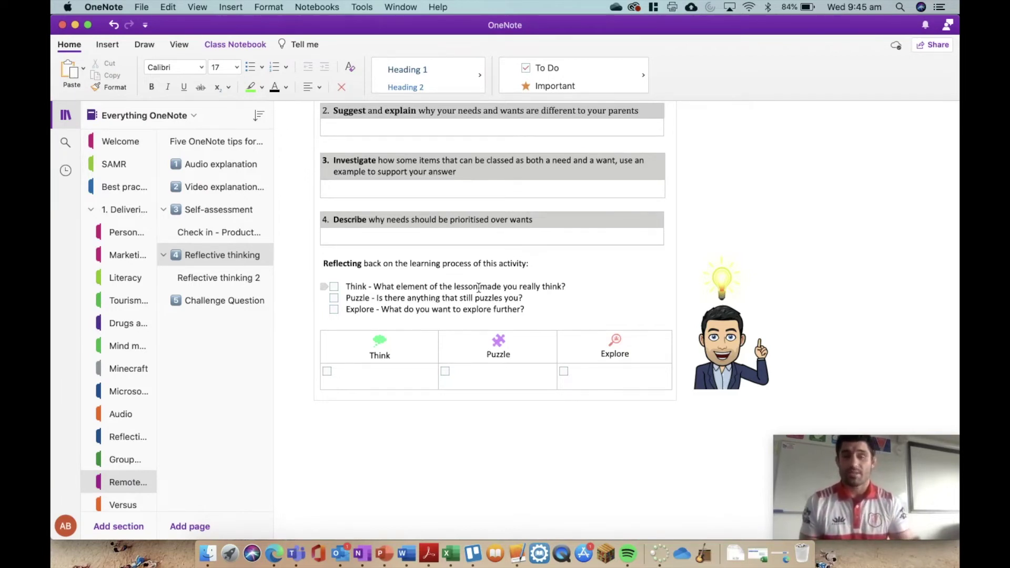
Open the Reflective thinking 2 page with its I used to think / Now I know table.
{"action": "left_click", "coordinate": [181, 279]}
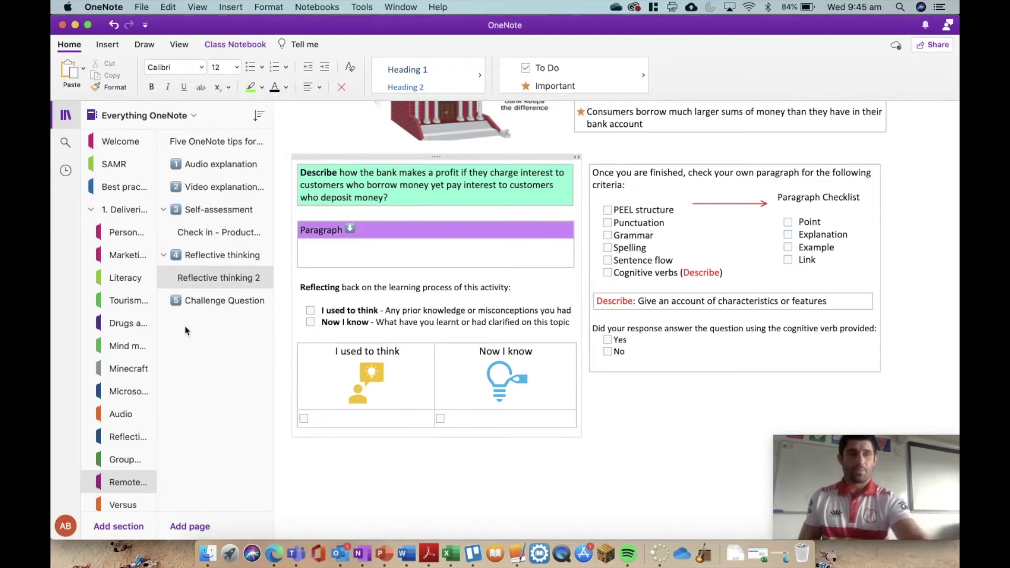
View the Challenge Question page, then return to the Five OneNote tips for remote learning page.
{"action": "left_click", "coordinate": [202, 303]}
{"action": "scroll", "coordinate": [774, 359], "scroll_direction": "up", "scroll_amount": 1}
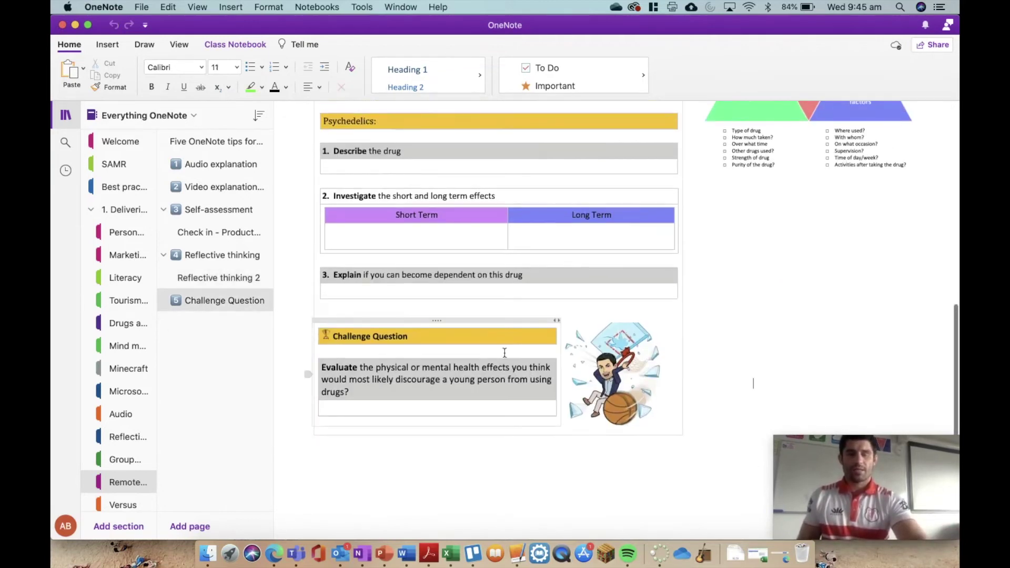
{"action": "left_click", "coordinate": [735, 367]}
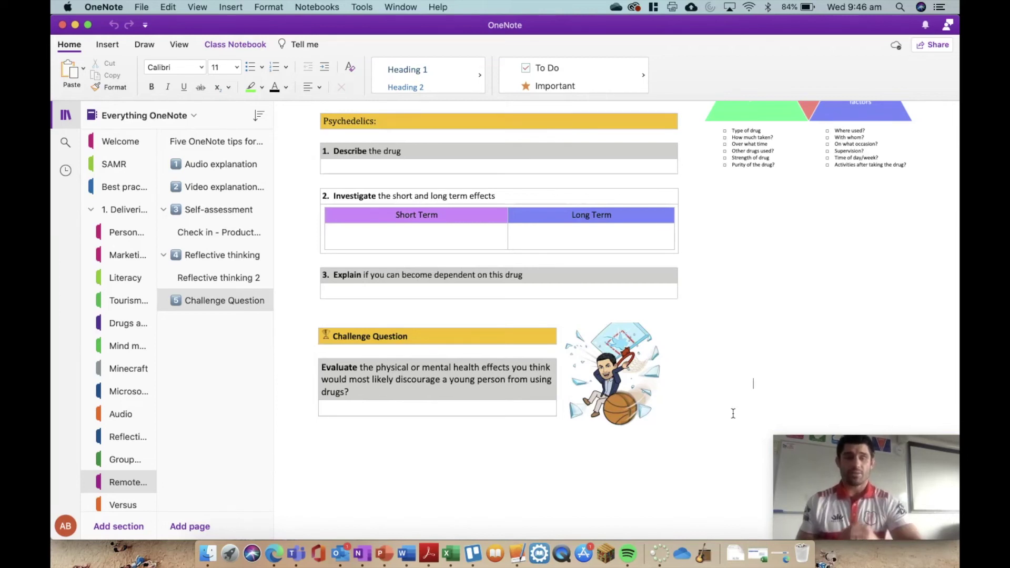
{"action": "left_click", "coordinate": [213, 141]}
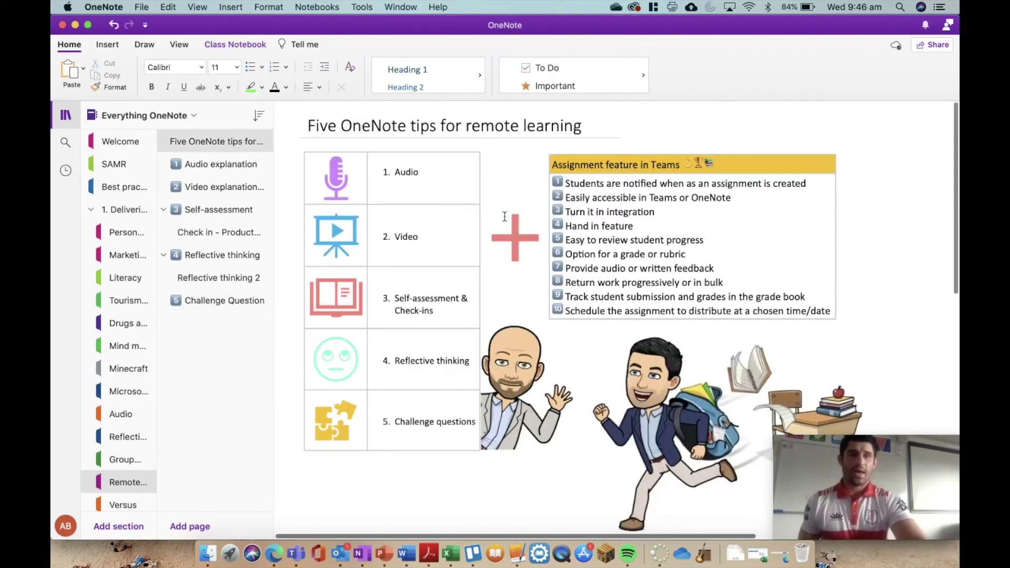